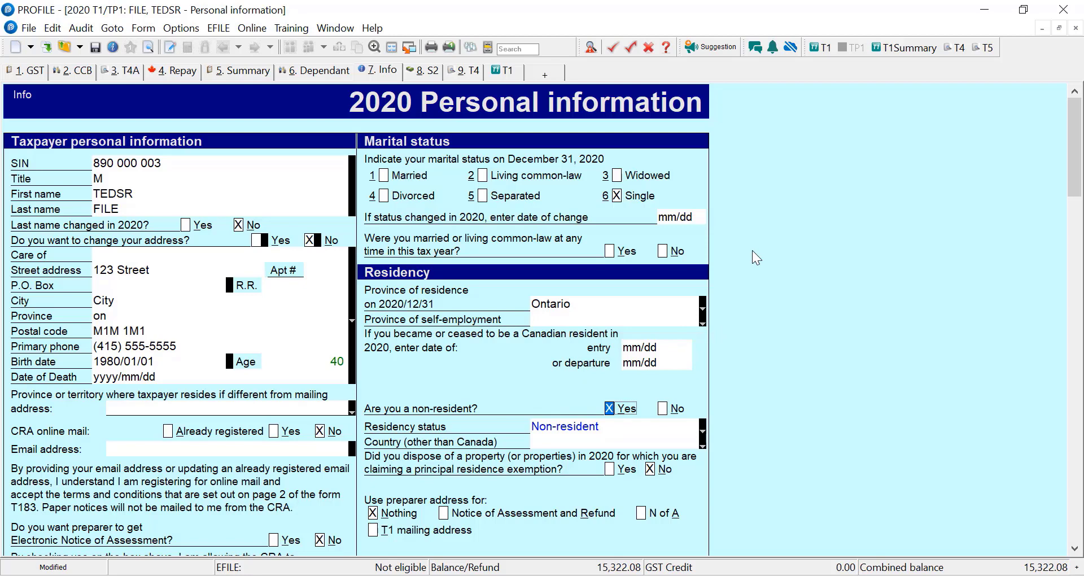
- Check the heading of the T1 jacket and answer No to the non-resident question on the personal information form
{"action": "left_click", "coordinate": [507, 78]}
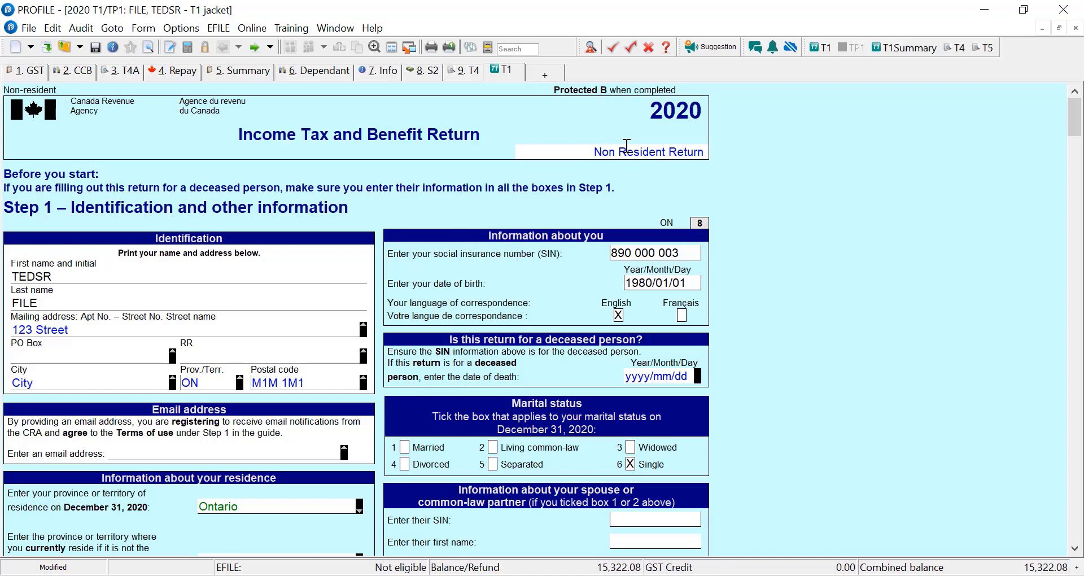
{"action": "left_click", "coordinate": [392, 74]}
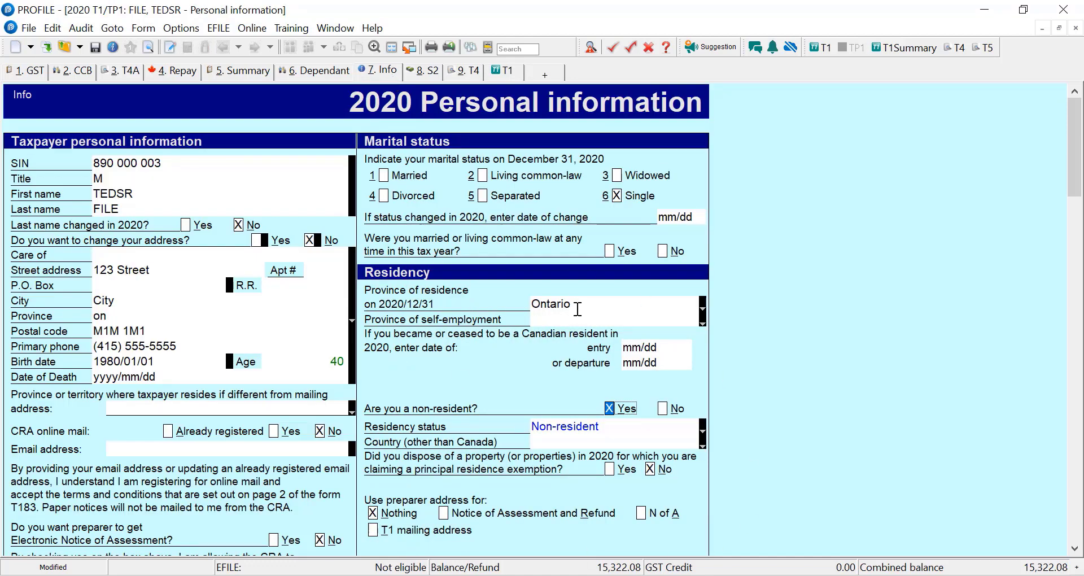
{"action": "left_click", "coordinate": [663, 408]}
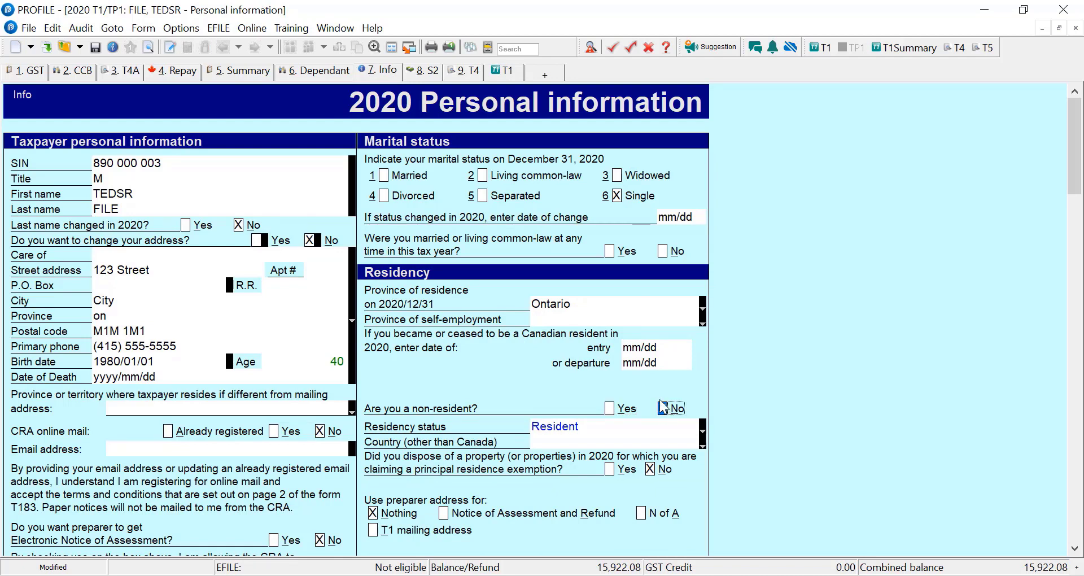
- Set the province of residence on 2020/12/31 to Non-resident
{"action": "left_click", "coordinate": [702, 304]}
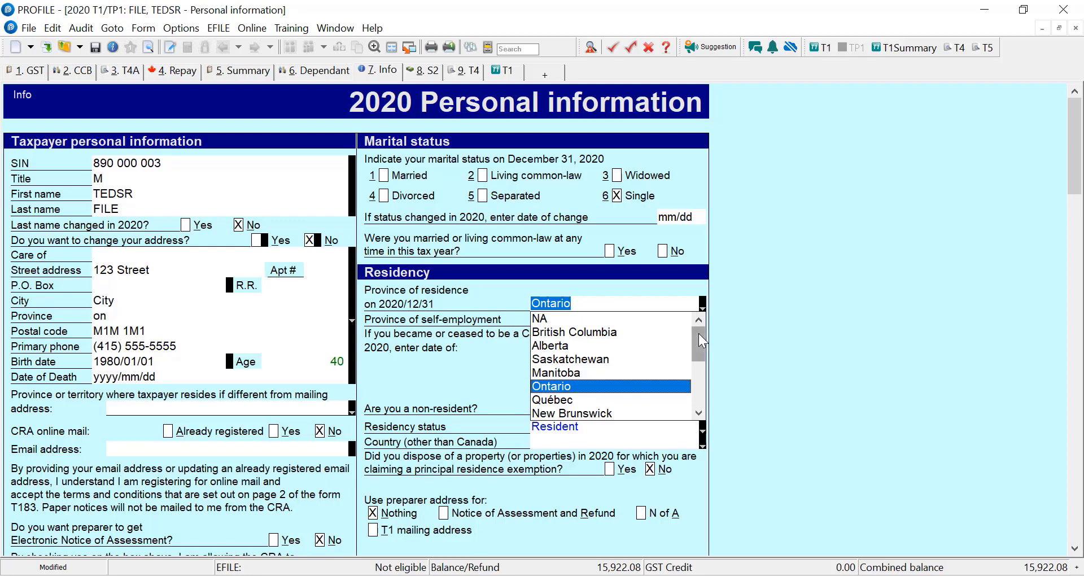
{"action": "left_click_drag", "start_coordinate": [699, 334], "coordinate": [706, 385]}
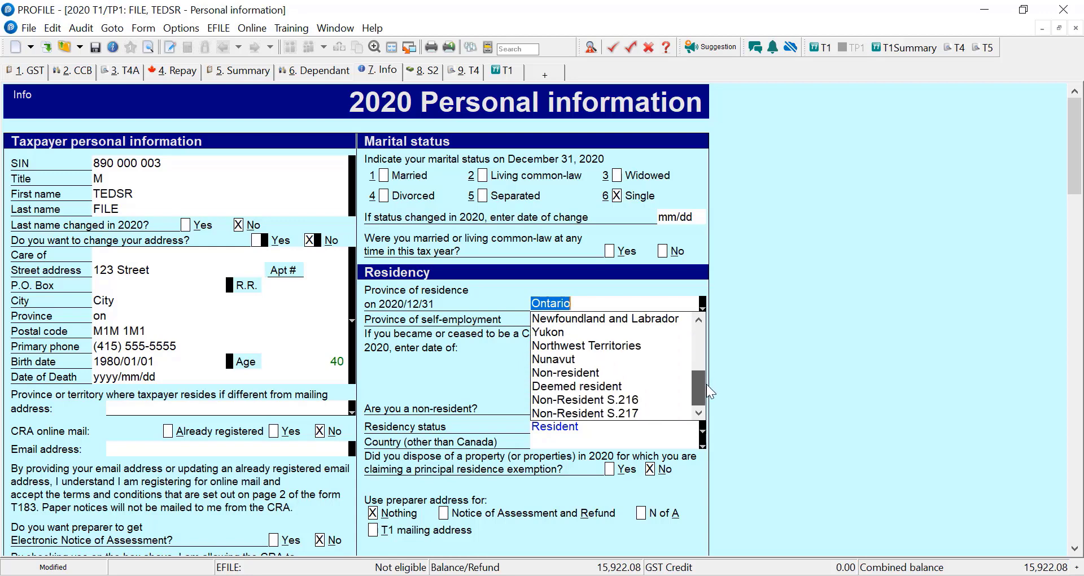
{"action": "left_click", "coordinate": [596, 372]}
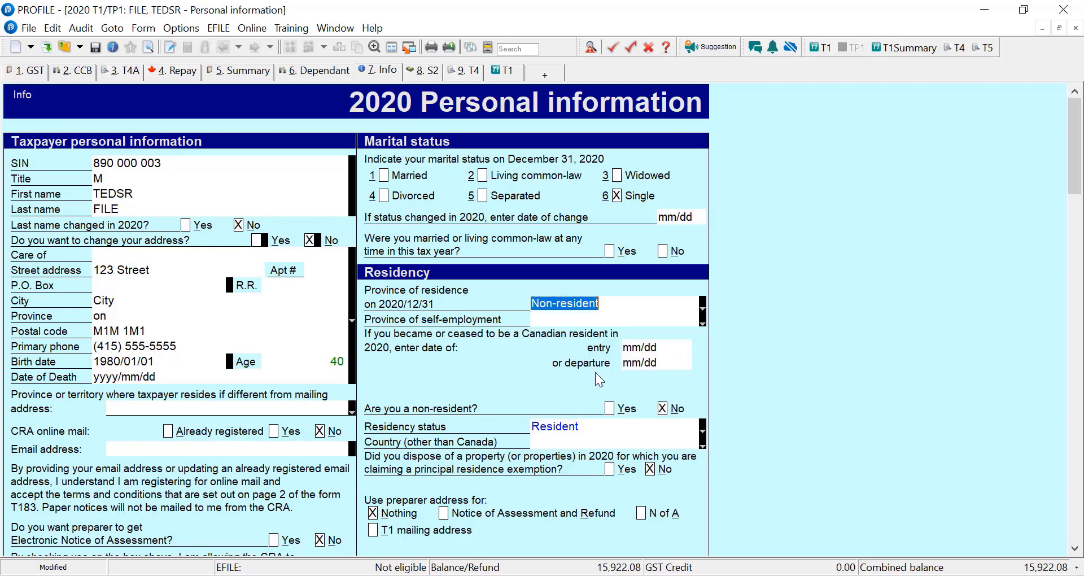
{"action": "left_click", "coordinate": [621, 315]}
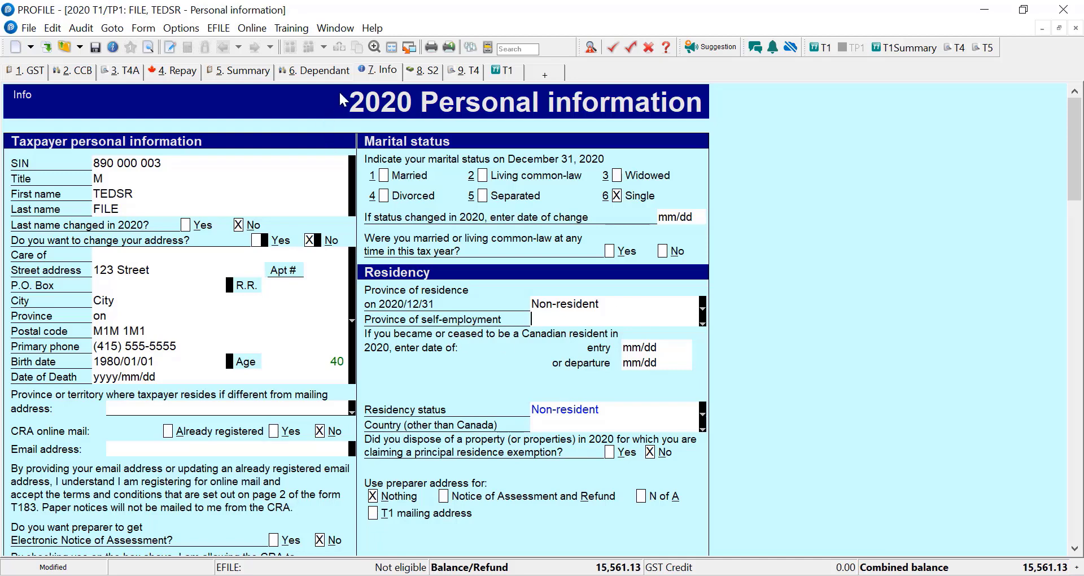
- Examine the first page of the T1 jacket for the non-resident version of the return and go back to the personal information form
{"action": "left_click", "coordinate": [494, 71]}
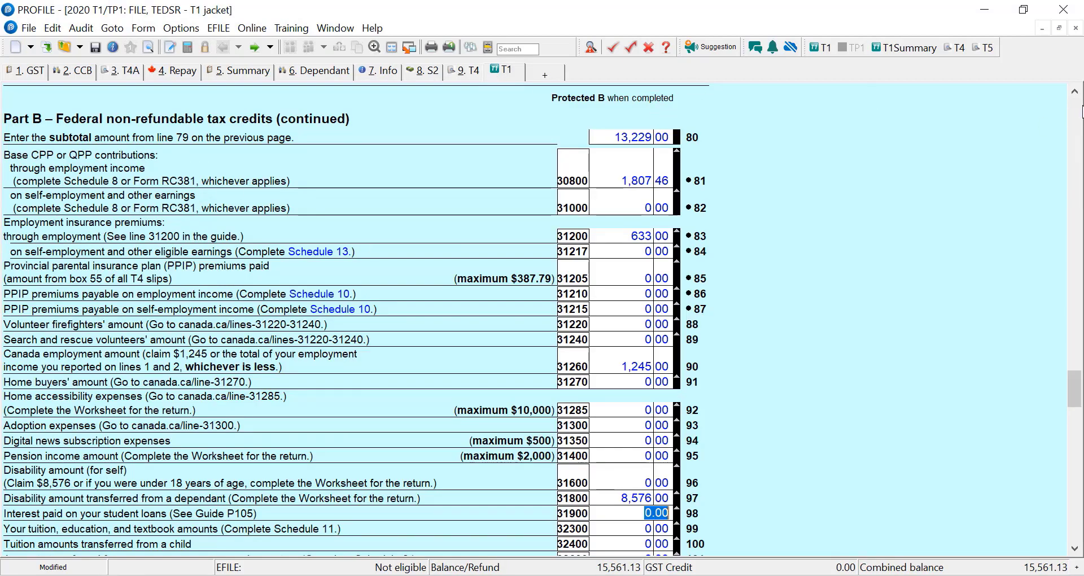
{"action": "left_click", "coordinate": [1076, 104]}
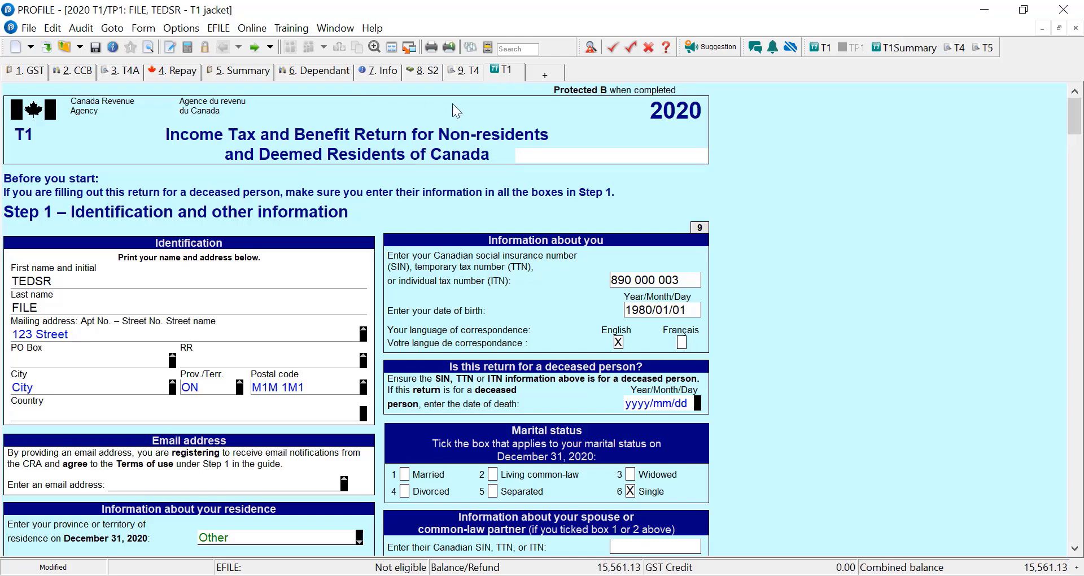
{"action": "left_click", "coordinate": [386, 71]}
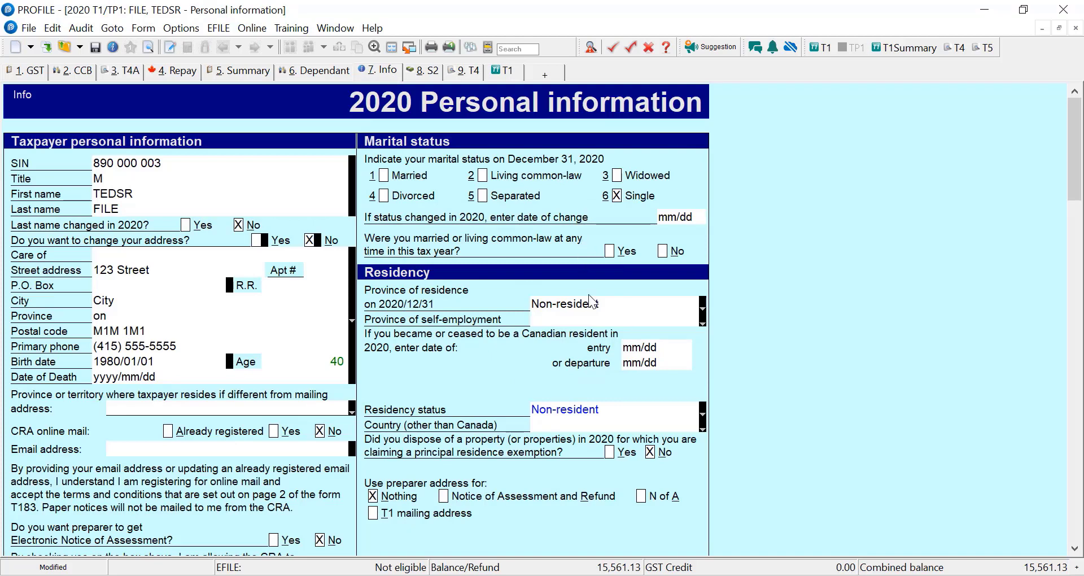
- Set the province of residence on 2020/12/31 to Non-Resident S.216
{"action": "left_click", "coordinate": [702, 300]}
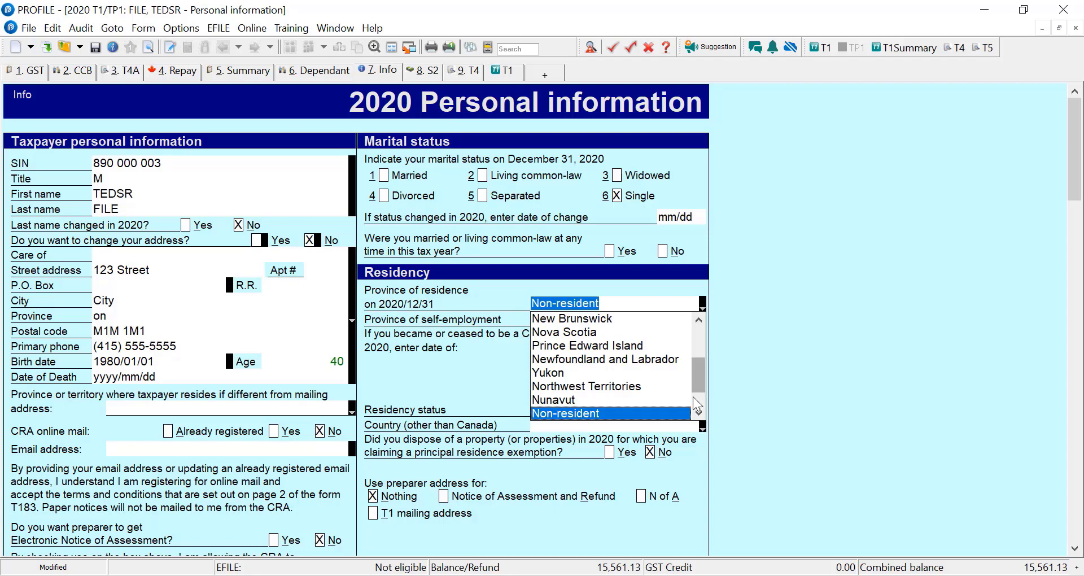
{"action": "left_click", "coordinate": [698, 412]}
{"action": "double_click", "coordinate": [698, 412]}
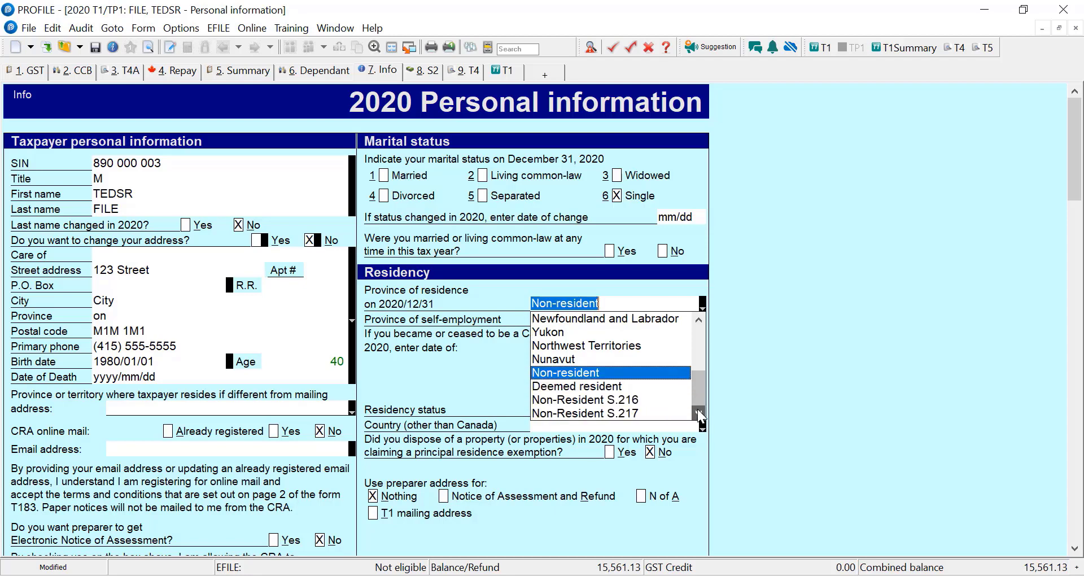
{"action": "left_click", "coordinate": [643, 402]}
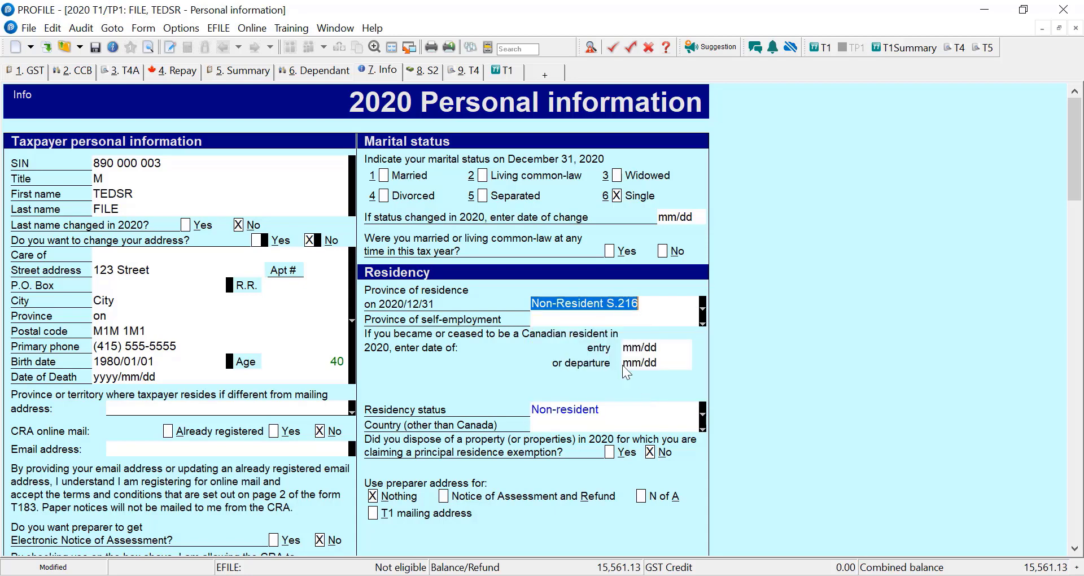
{"action": "left_click", "coordinate": [605, 326]}
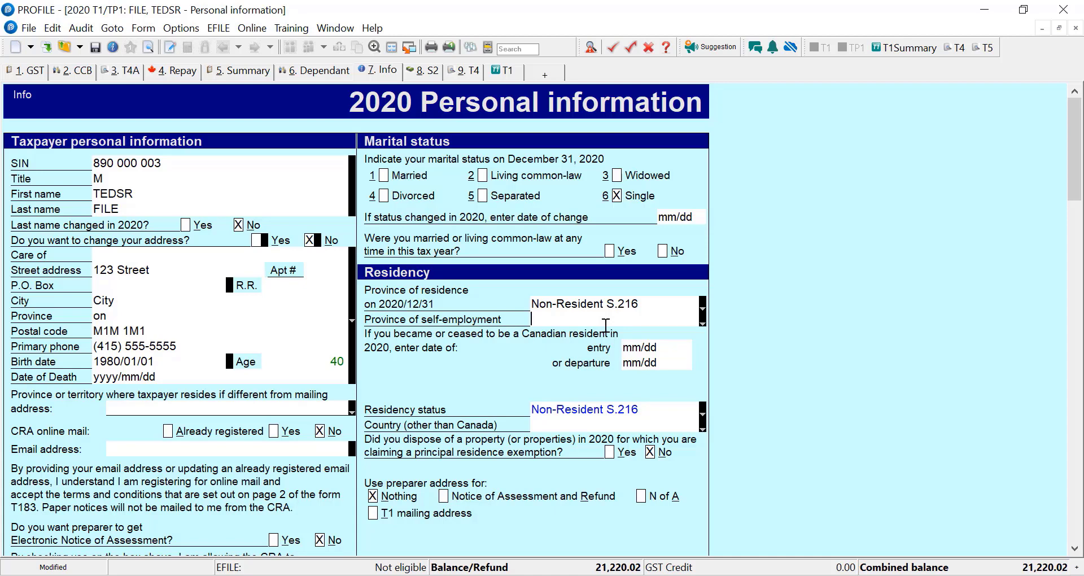
- Find form T1159, the income tax return for electing under section 216, in the Form Explorer and open it
{"action": "left_click", "coordinate": [488, 48]}
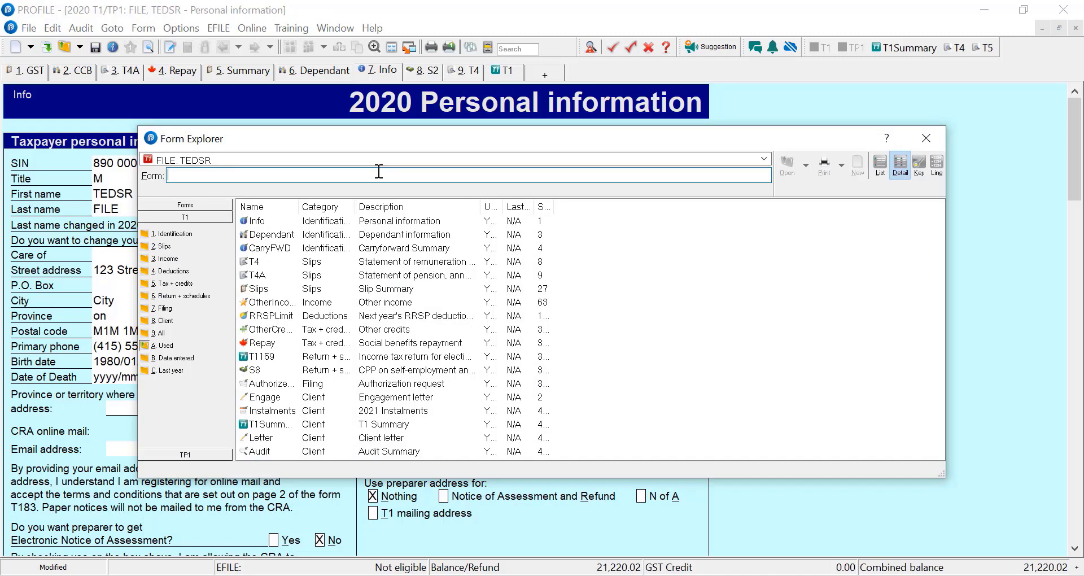
{"action": "type", "text": "t11"}
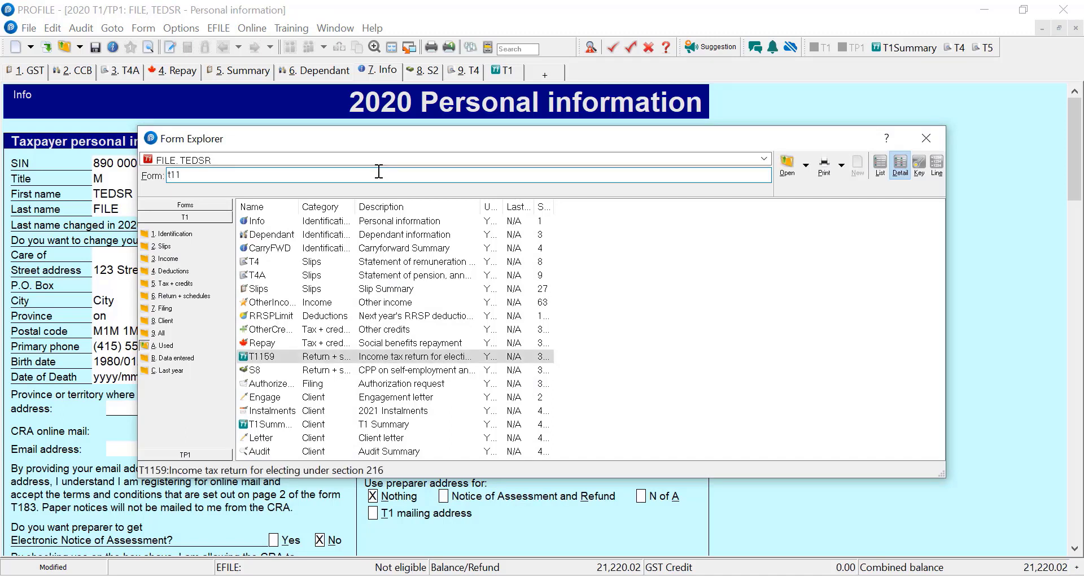
{"action": "type", "text": "59"}
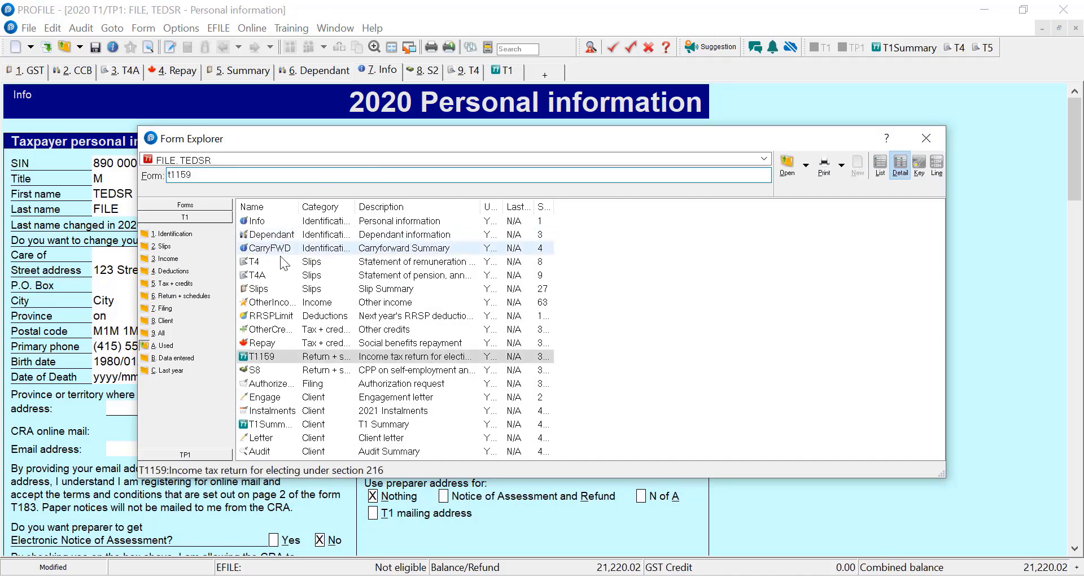
{"action": "left_click", "coordinate": [373, 356]}
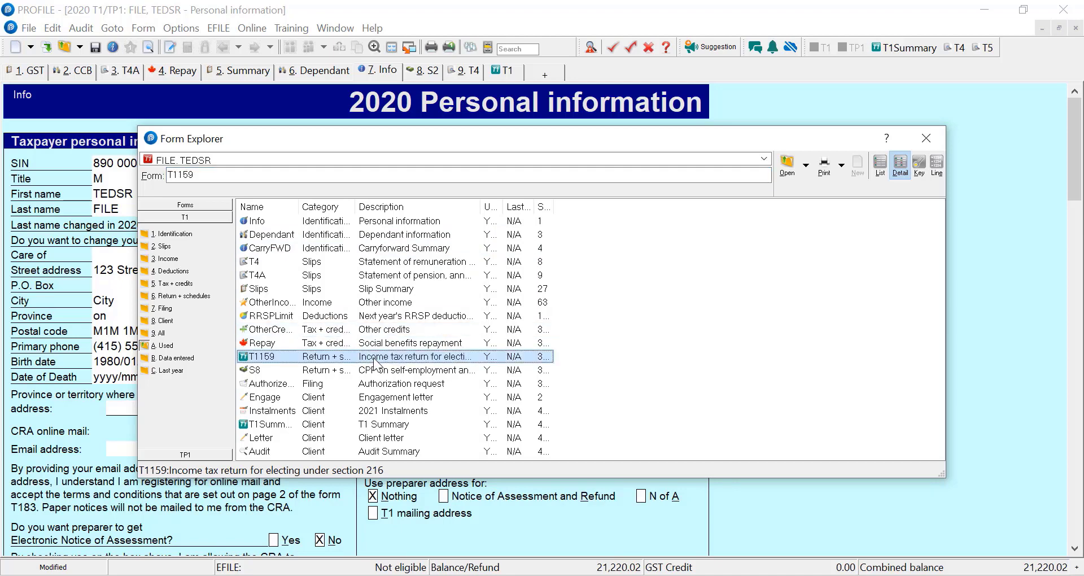
{"action": "double_click", "coordinate": [373, 361]}
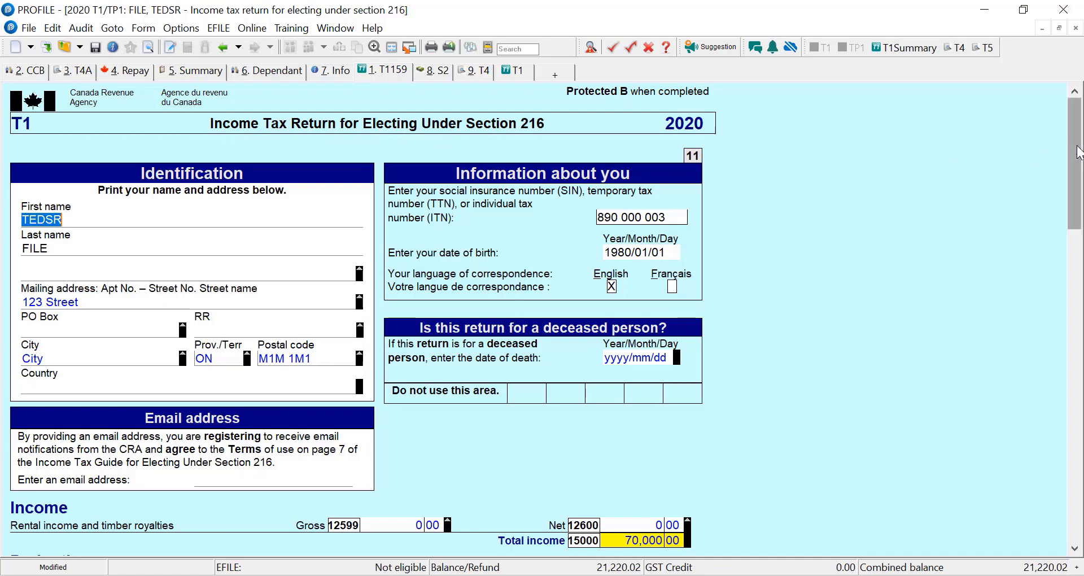
- Examine the flagged total income on line 15000 of the T1159 and go back to the personal information form
{"action": "left_click_drag", "start_coordinate": [1078, 153], "coordinate": [1060, 221]}
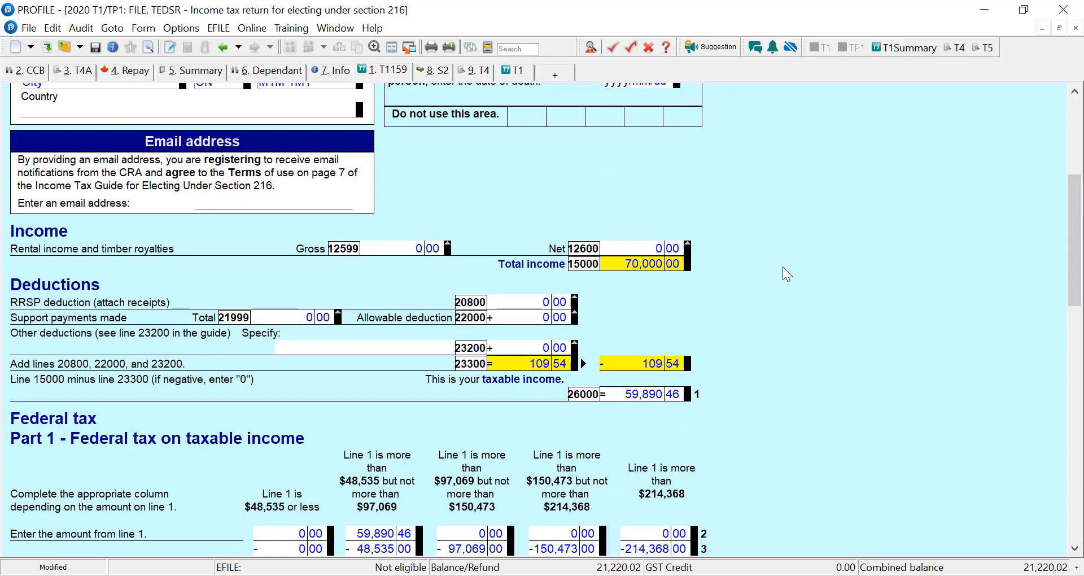
{"action": "mouse_move", "coordinate": [660, 264]}
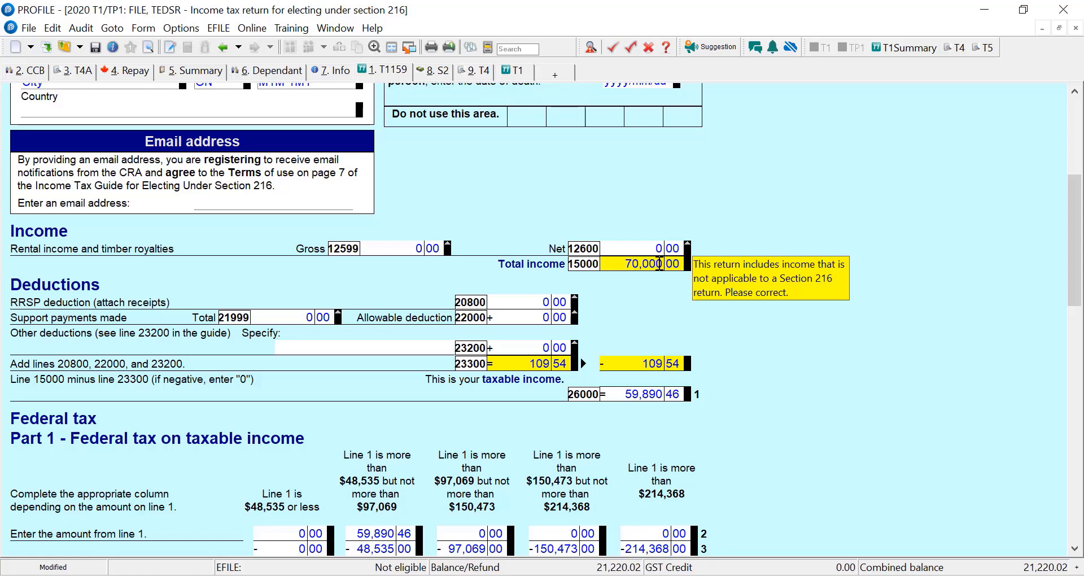
{"action": "left_click", "coordinate": [337, 71]}
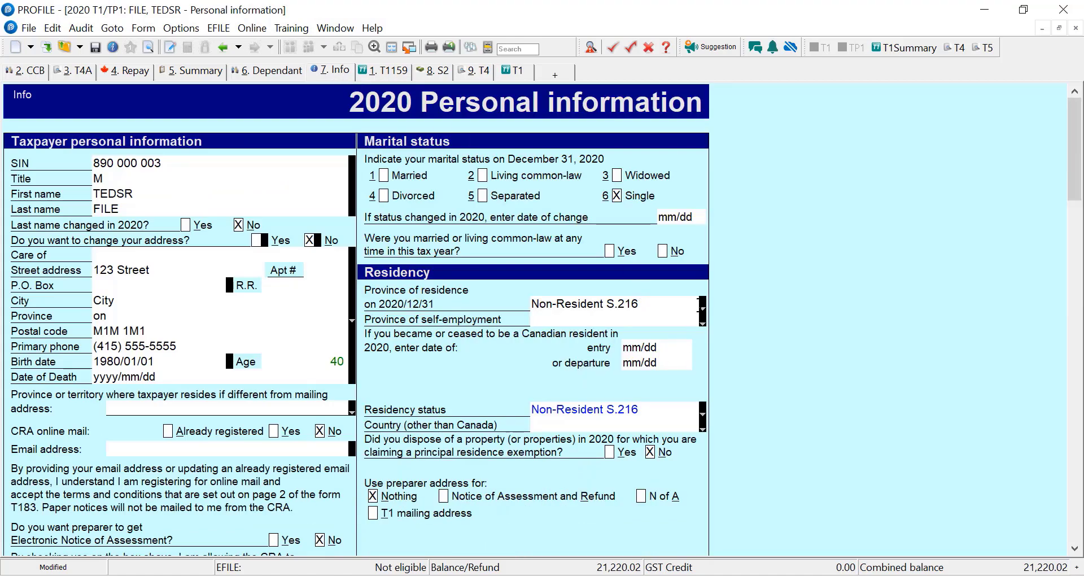
- Set the province of residence on 2020/12/31 to Québec
{"action": "left_click", "coordinate": [702, 305]}
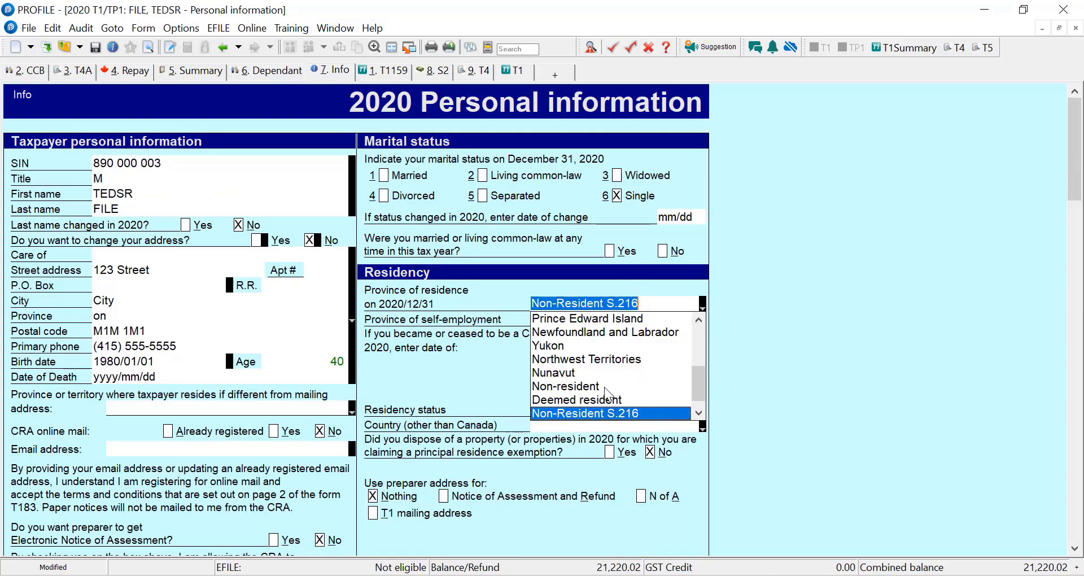
{"action": "left_click_drag", "start_coordinate": [693, 377], "coordinate": [694, 353]}
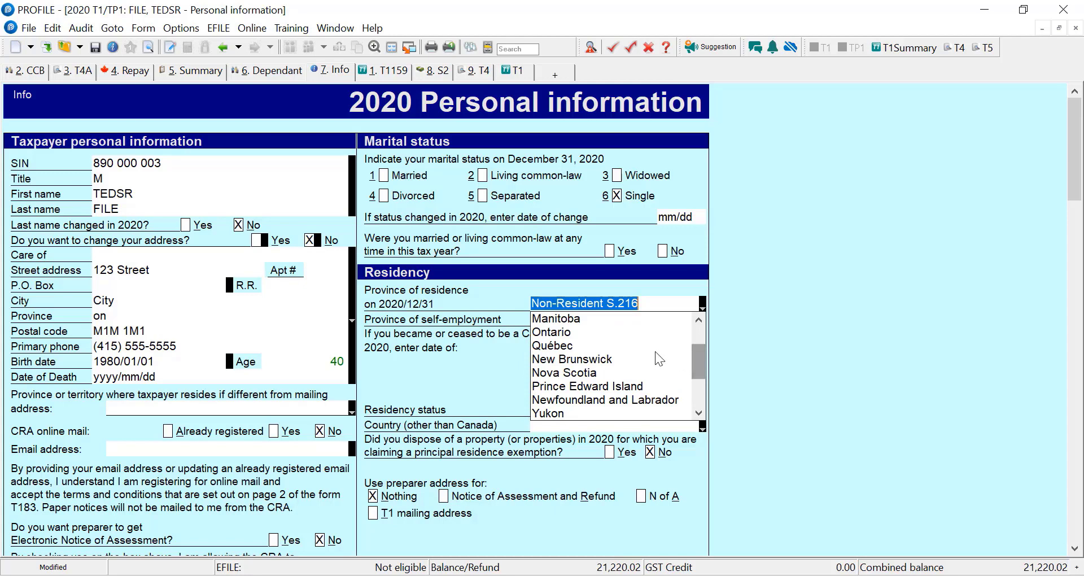
{"action": "left_click", "coordinate": [601, 344]}
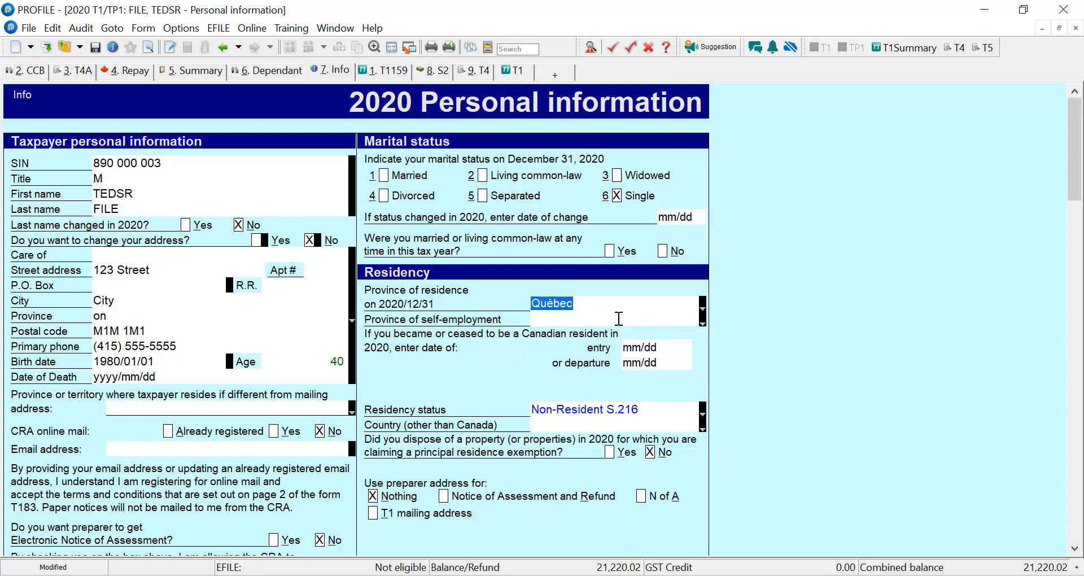
{"action": "left_click", "coordinate": [621, 318]}
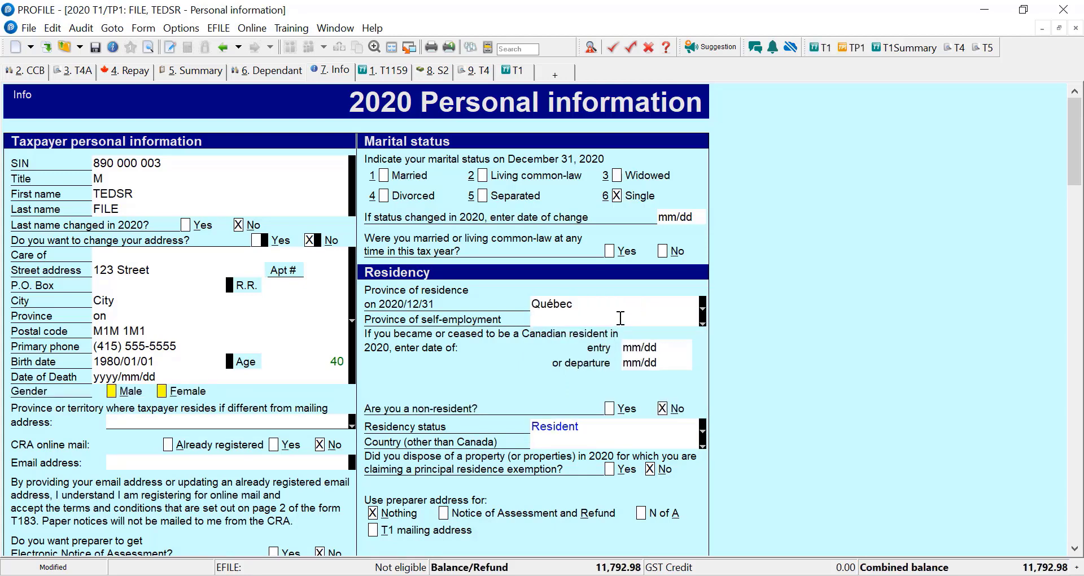
{"action": "left_click", "coordinate": [605, 301]}
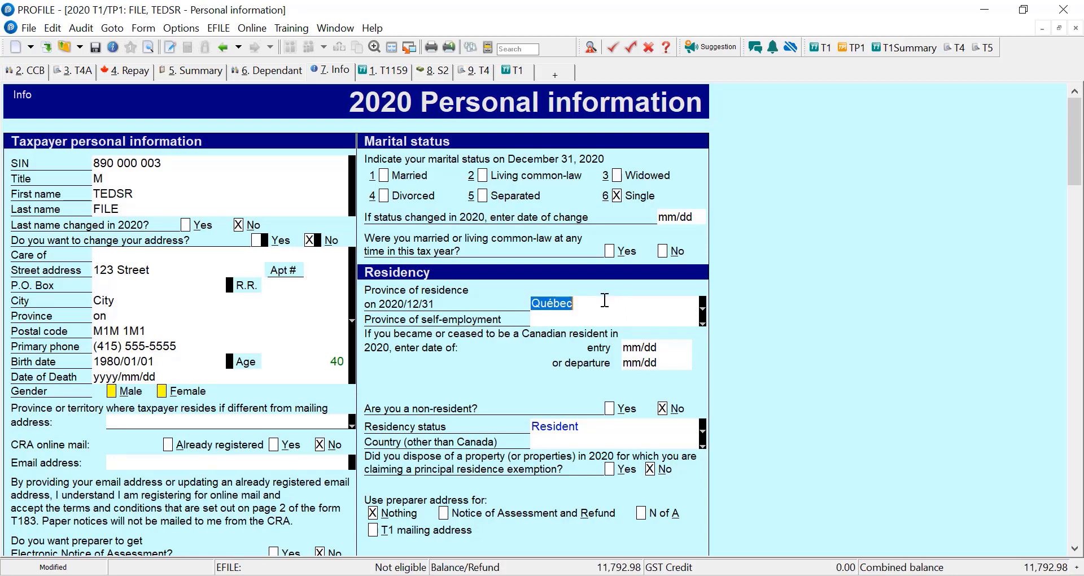
- Examine the first page of the T1 jacket and bring up the corresponding Québec TP1 jacket
{"action": "left_click", "coordinate": [514, 70]}
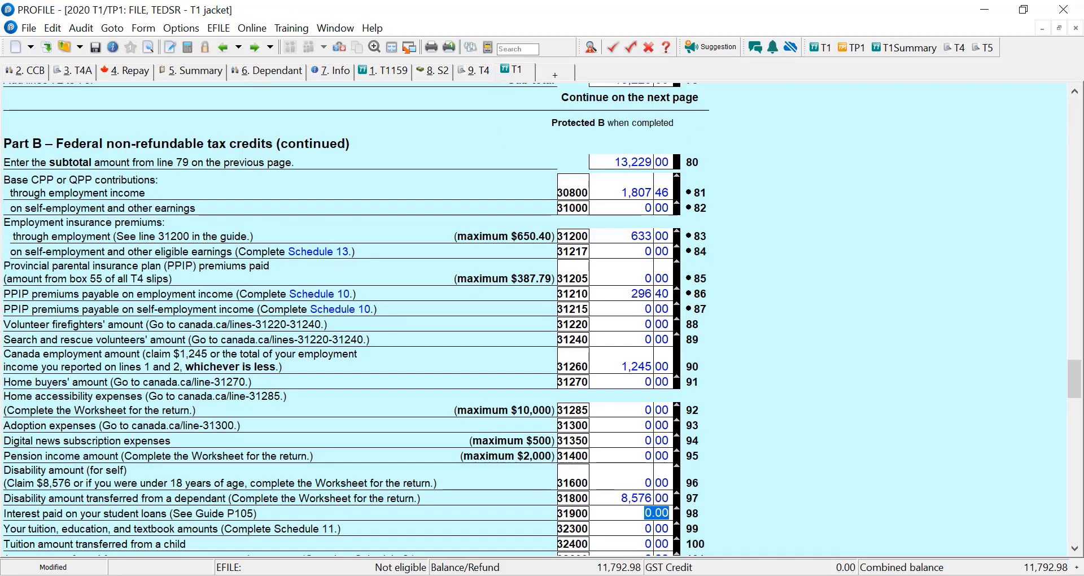
{"action": "left_click", "coordinate": [1075, 92]}
{"action": "left_click", "coordinate": [1075, 99]}
{"action": "left_click", "coordinate": [1075, 105]}
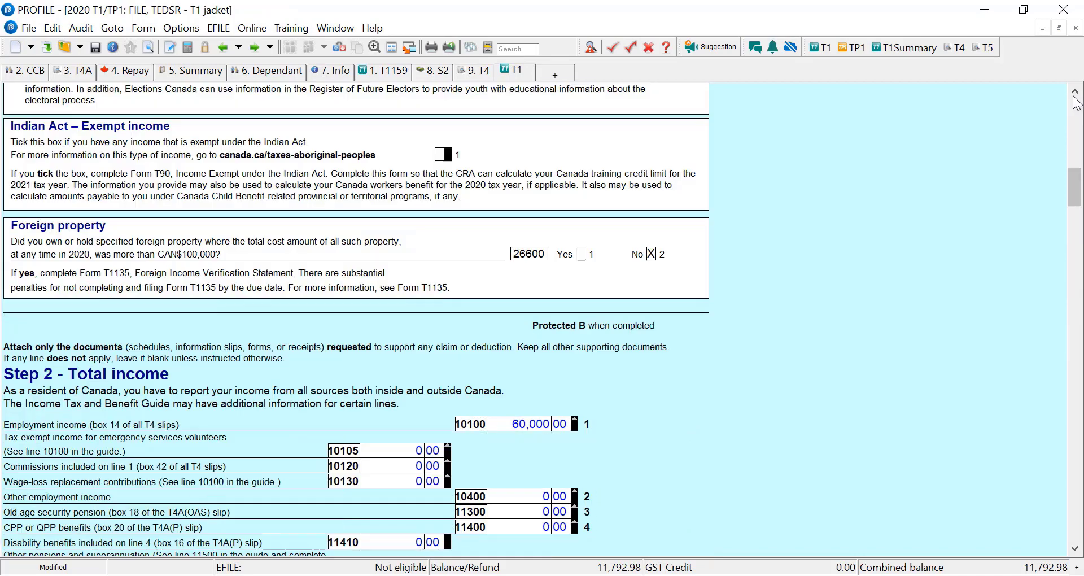
{"action": "left_click", "coordinate": [1075, 105]}
{"action": "left_click", "coordinate": [1075, 104]}
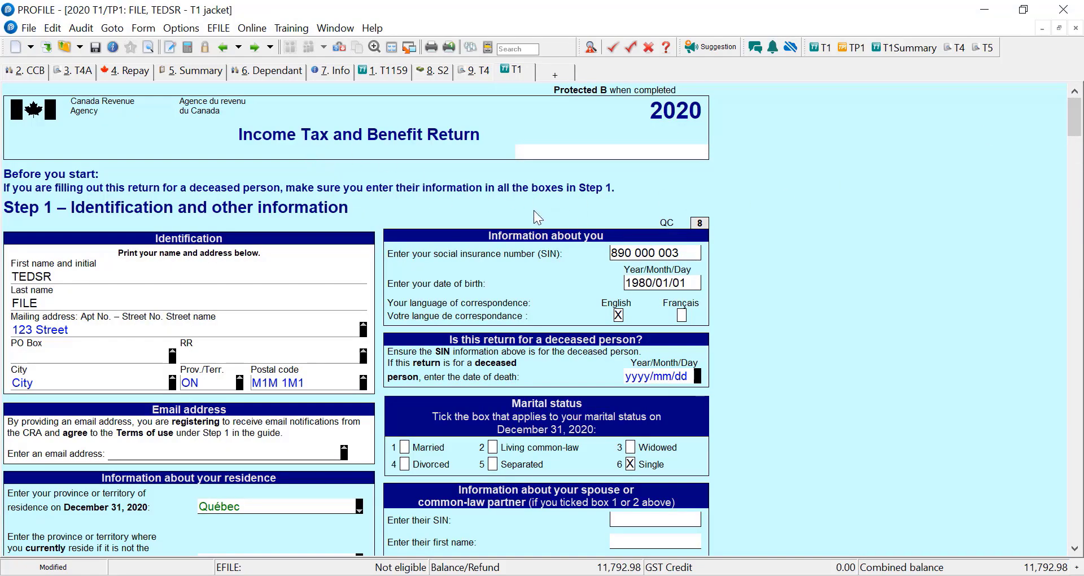
{"action": "left_click", "coordinate": [340, 49]}
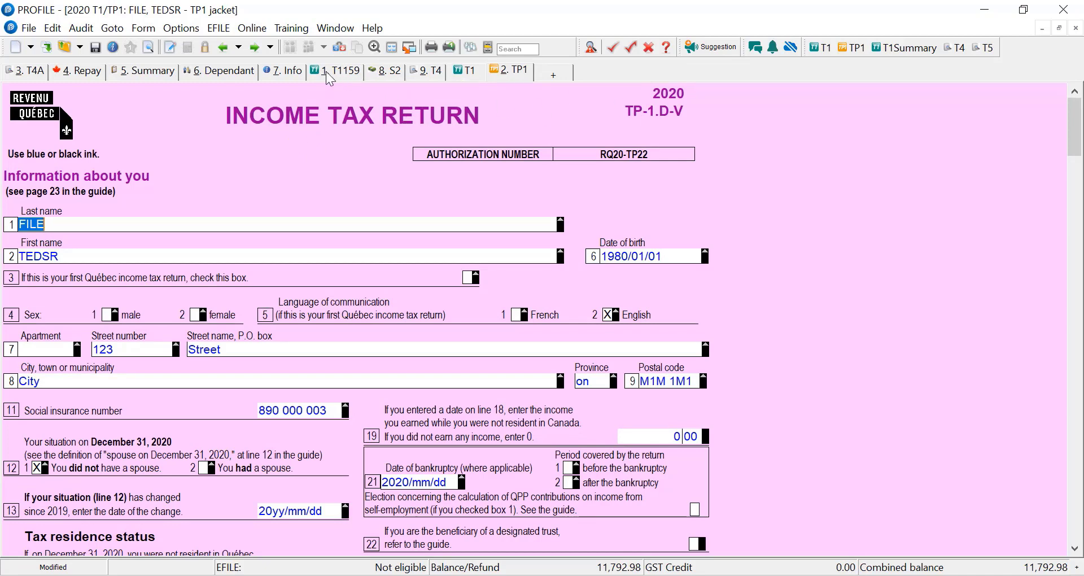
- Review the Provincial Information - Québec section of the personal information form
{"action": "left_click", "coordinate": [300, 70]}
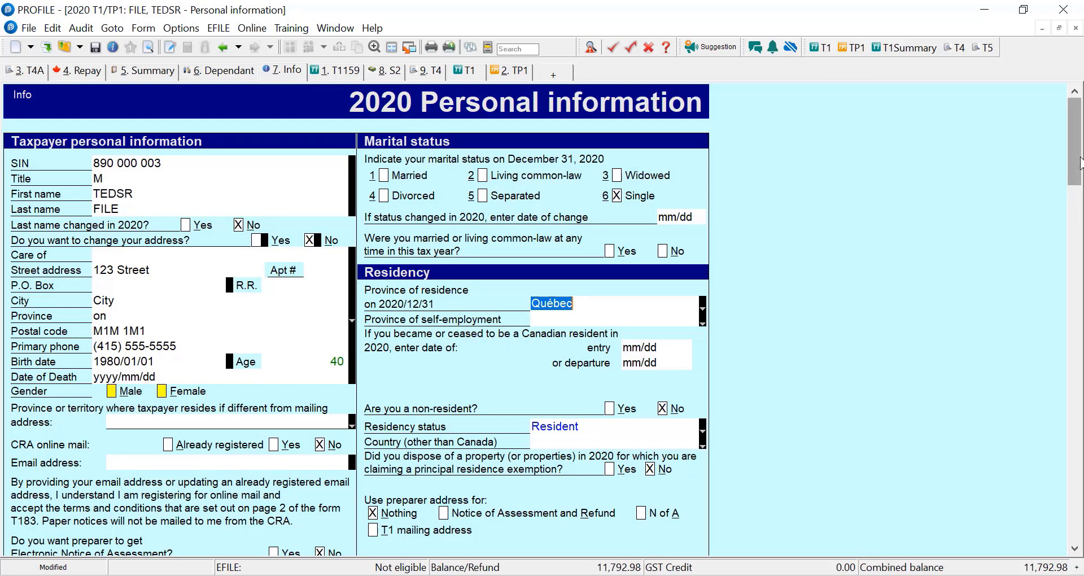
{"action": "scroll", "coordinate": [1080, 163], "scroll_direction": "down", "scroll_amount": 3}
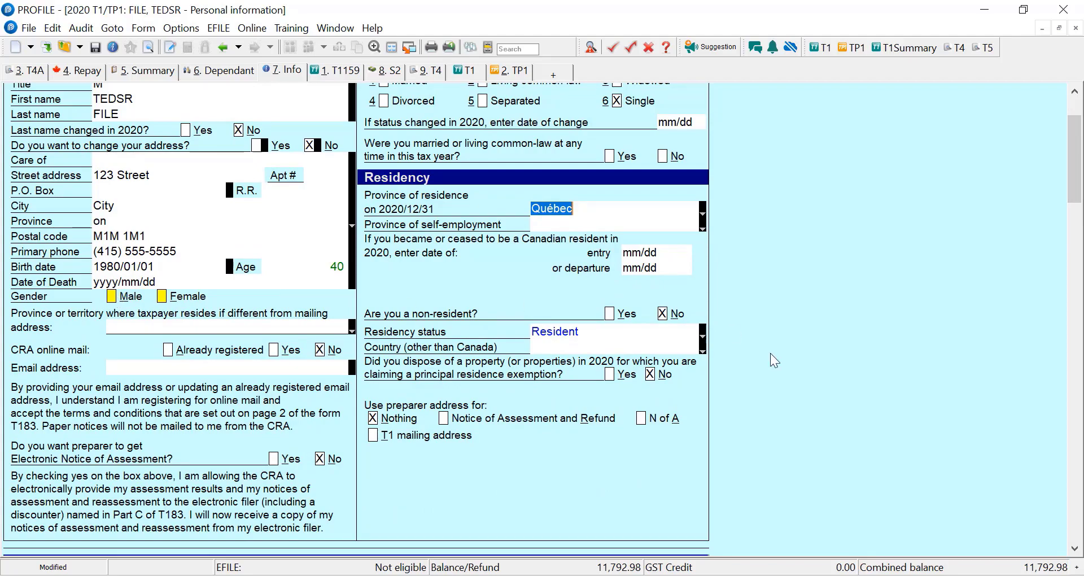
{"action": "scroll", "coordinate": [1079, 191], "scroll_direction": "down", "scroll_amount": 15}
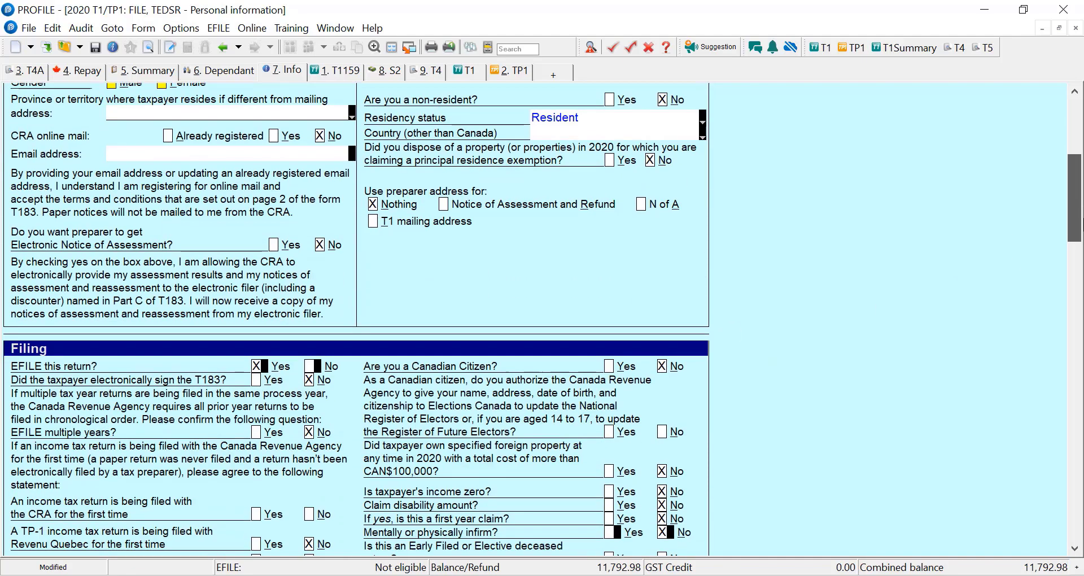
{"action": "scroll", "coordinate": [1074, 265], "scroll_direction": "down", "scroll_amount": 15}
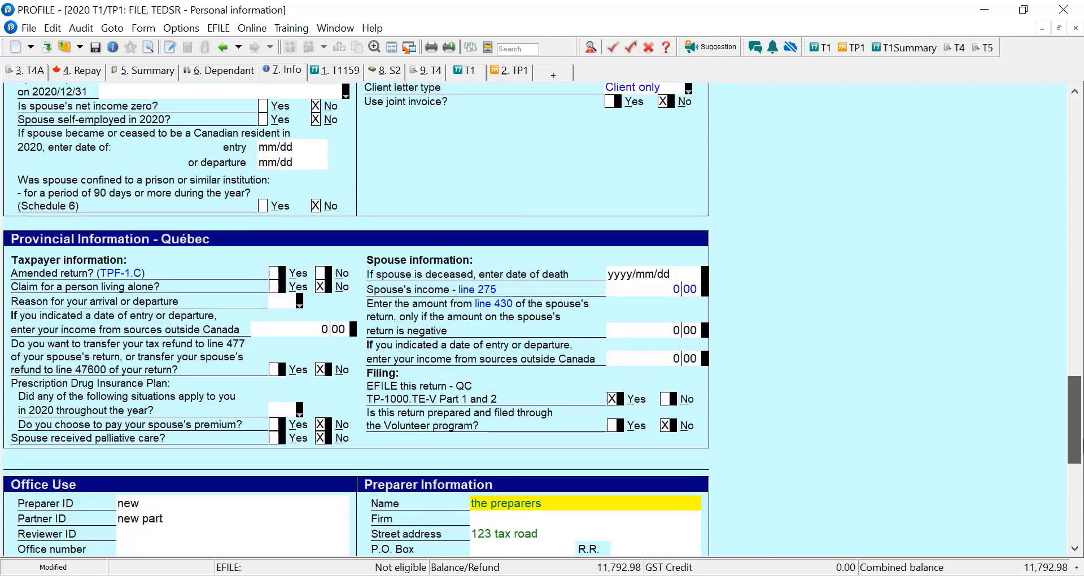
{"action": "scroll", "coordinate": [356, 319], "scroll_direction": "up", "scroll_amount": 6}
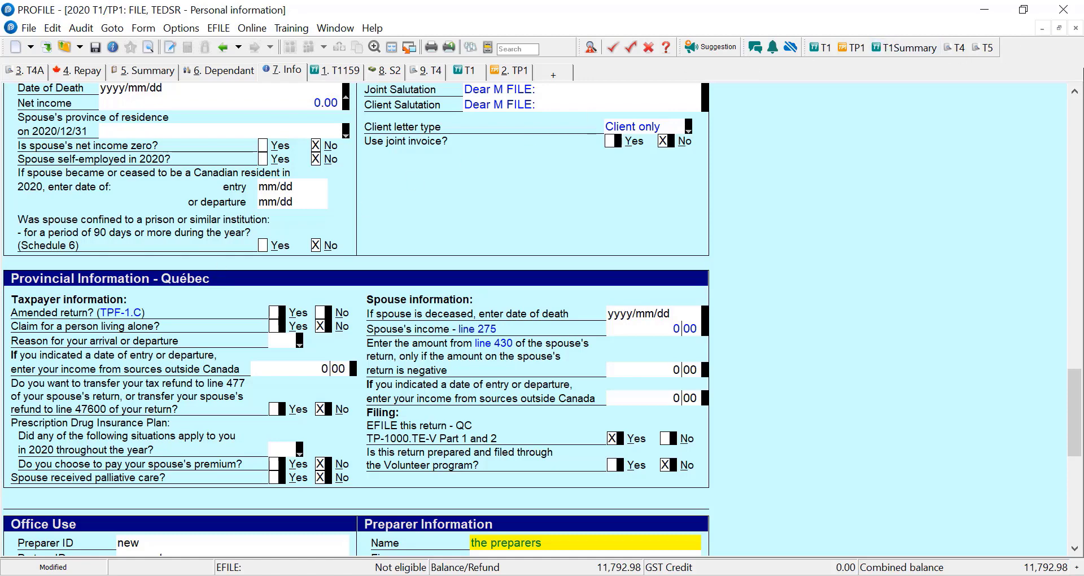
{"action": "scroll", "coordinate": [1072, 96], "scroll_direction": "up", "scroll_amount": 15}
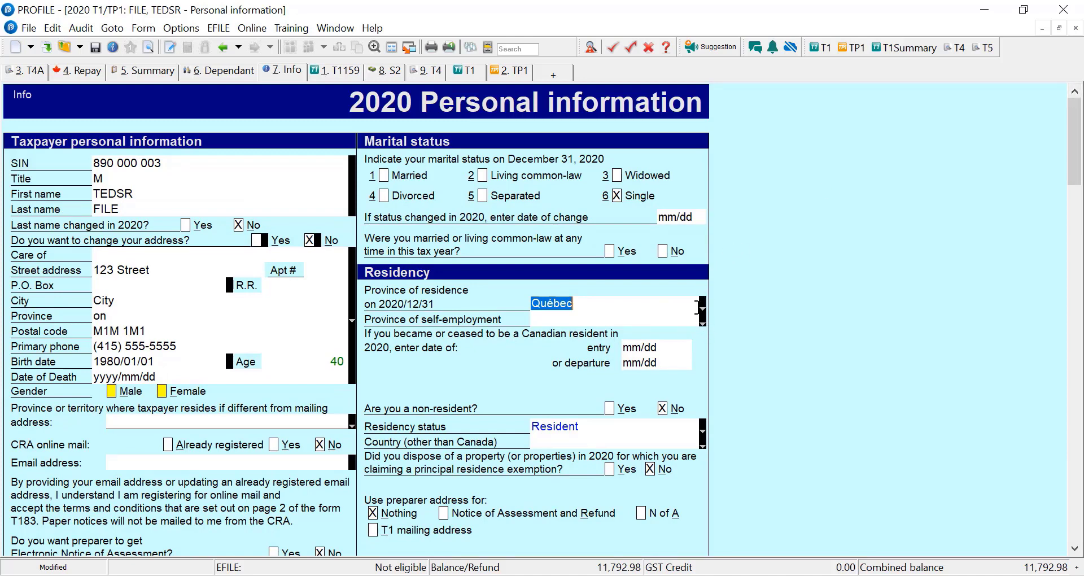
- Open the province of residence choices and browse to the non-resident and deemed resident options
{"action": "left_click", "coordinate": [702, 309]}
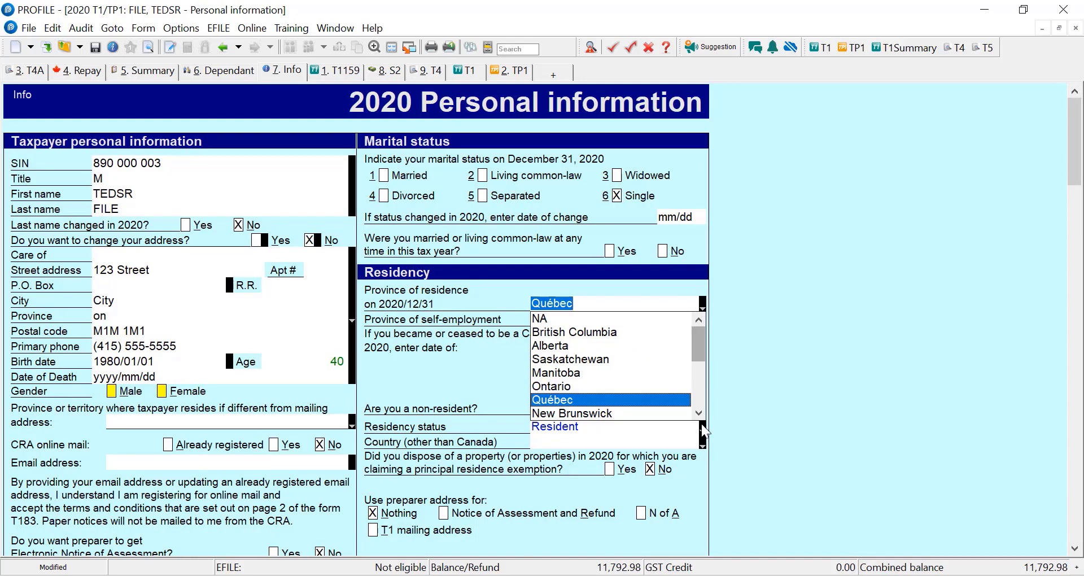
{"action": "scroll", "coordinate": [700, 413], "scroll_direction": "down", "scroll_amount": 4}
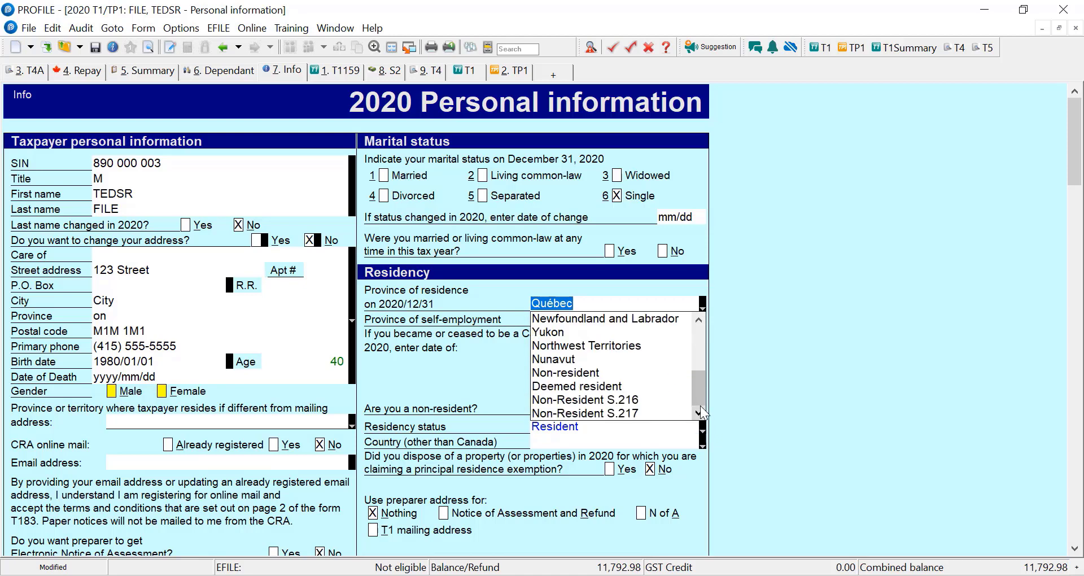